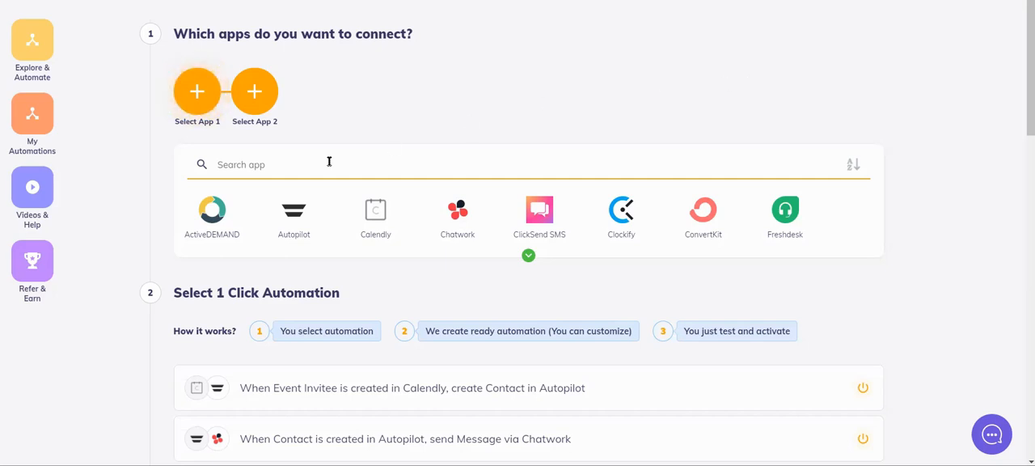
Select FormKeep as the first app and Google Sheets as the second app to connect.
left_click(282, 161)
type("formk")
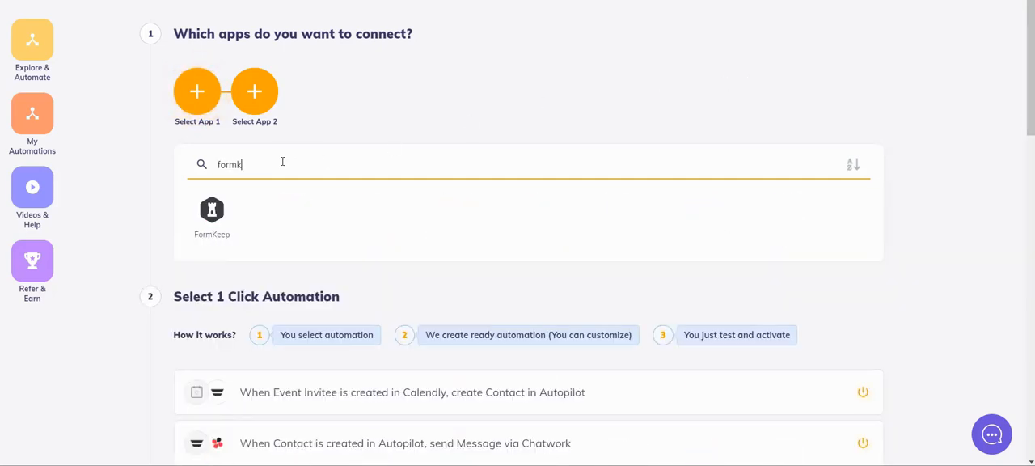
left_click(231, 205)
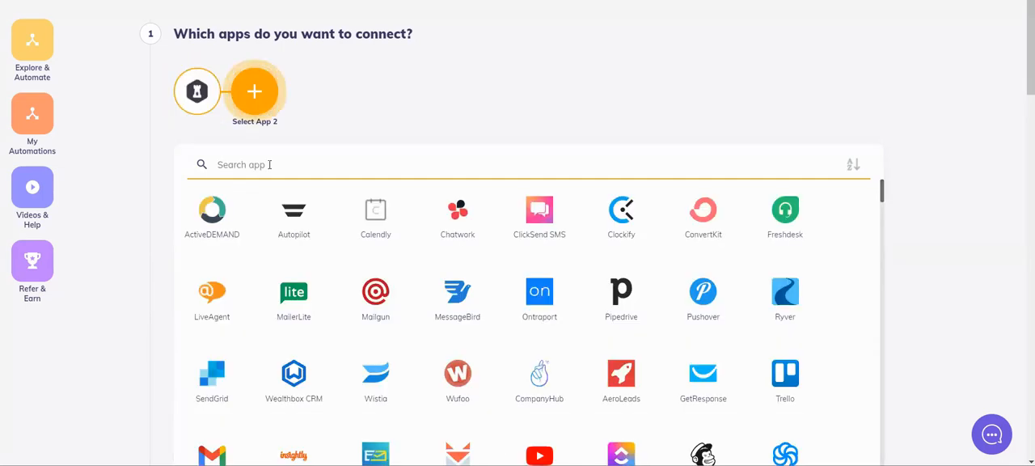
type("shee")
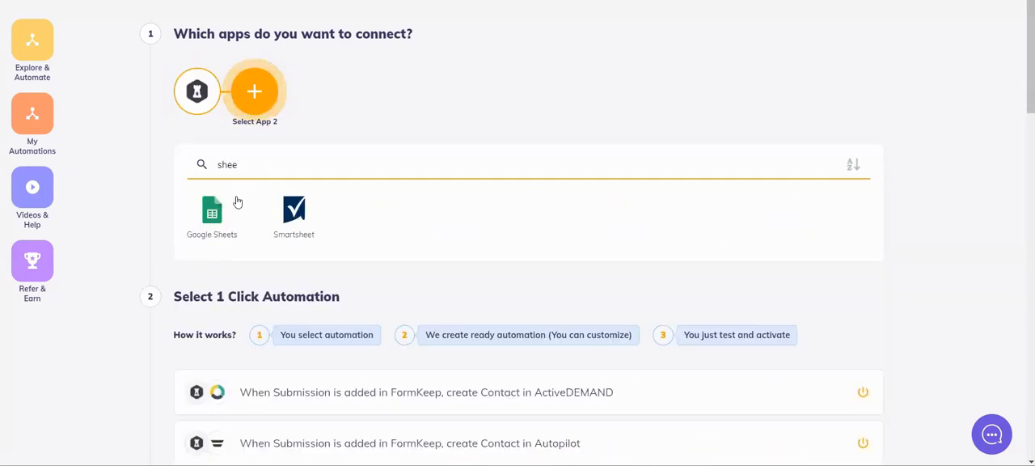
left_click(212, 212)
Activate the one-click automation that creates a Google Sheets row when a FormKeep submission is created, and open it.
scroll(677, 203, "down", 2)
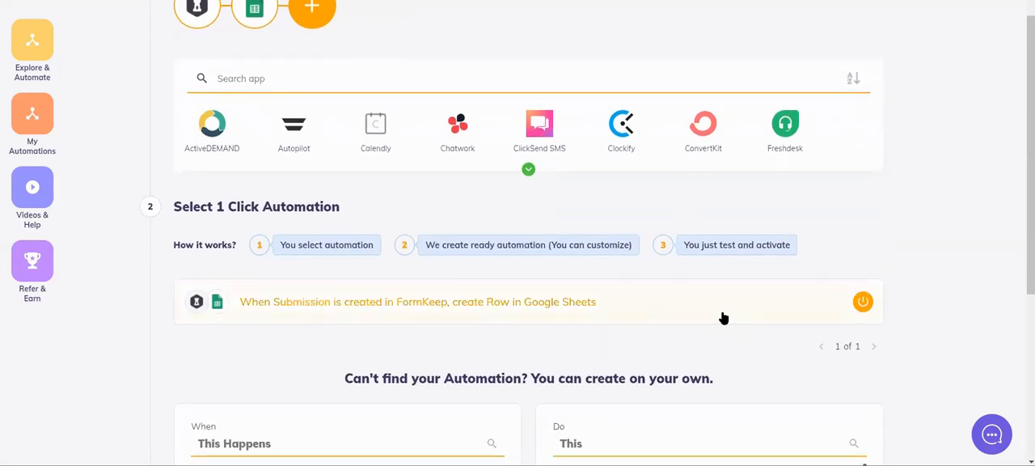
scroll(724, 318, "down", 5)
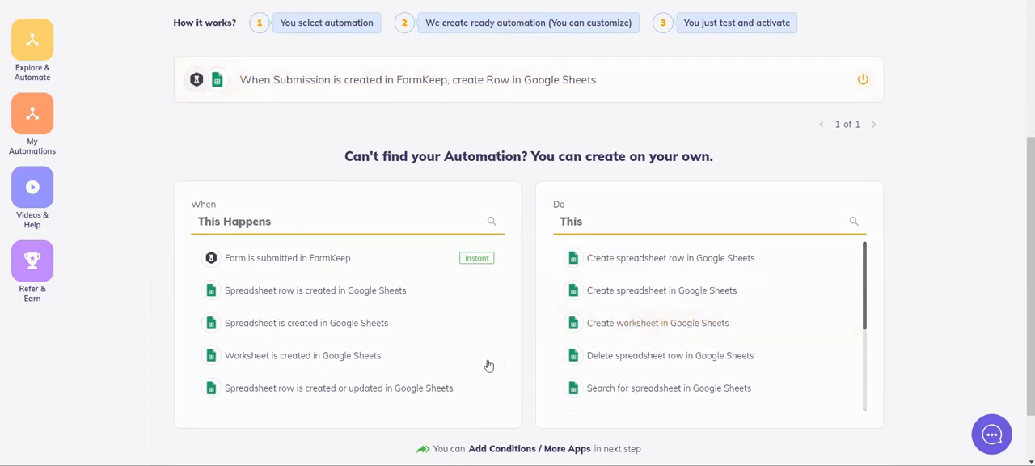
scroll(677, 332, "down", 4)
scroll(677, 329, "up", 4)
scroll(603, 218, "down", 1)
scroll(602, 283, "up", 3)
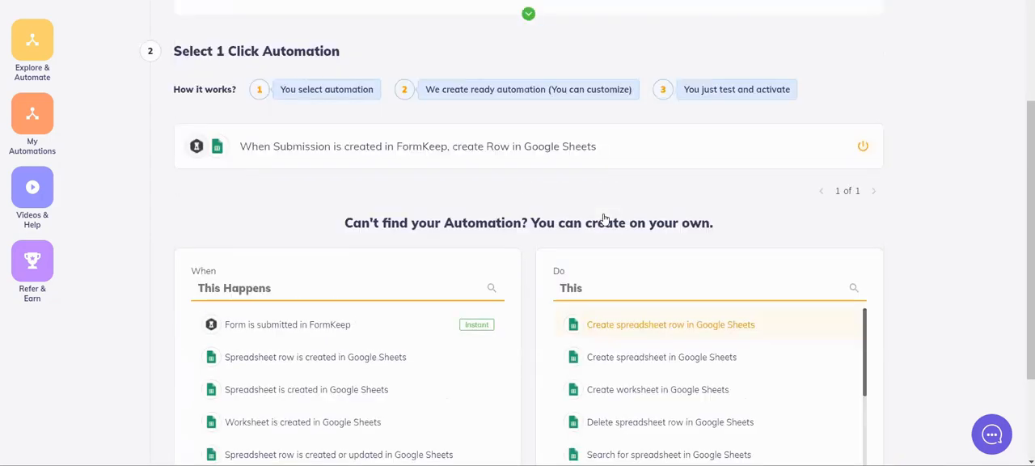
left_click(609, 234)
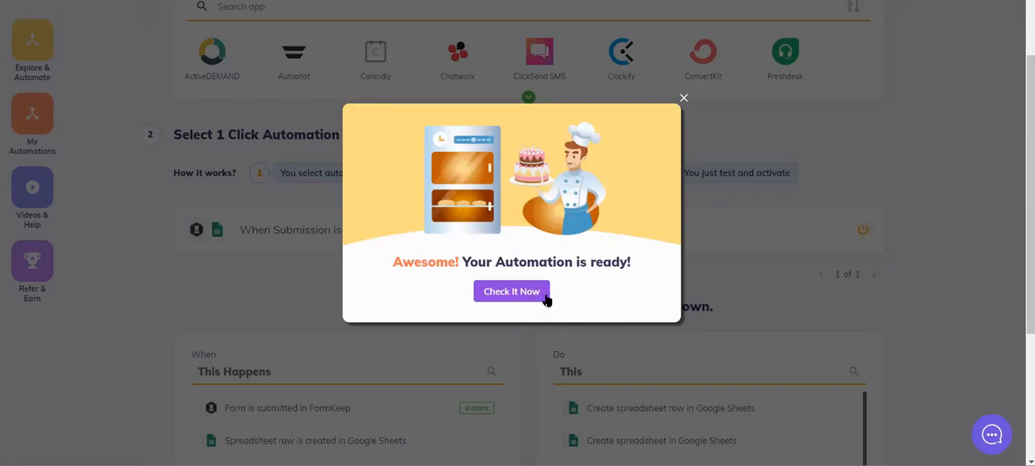
left_click(542, 296)
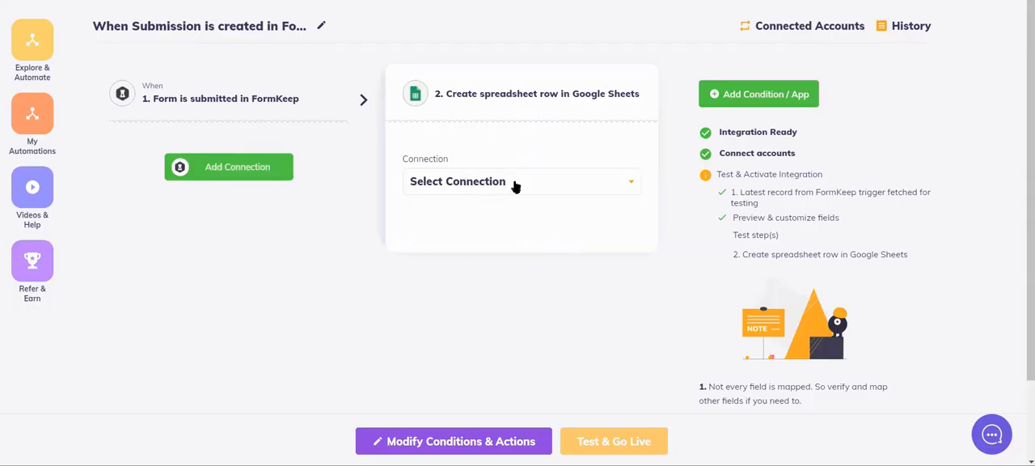
Use the Integrately connection for the Google Sheets action and start adding a connection for the FormKeep trigger.
left_click(514, 184)
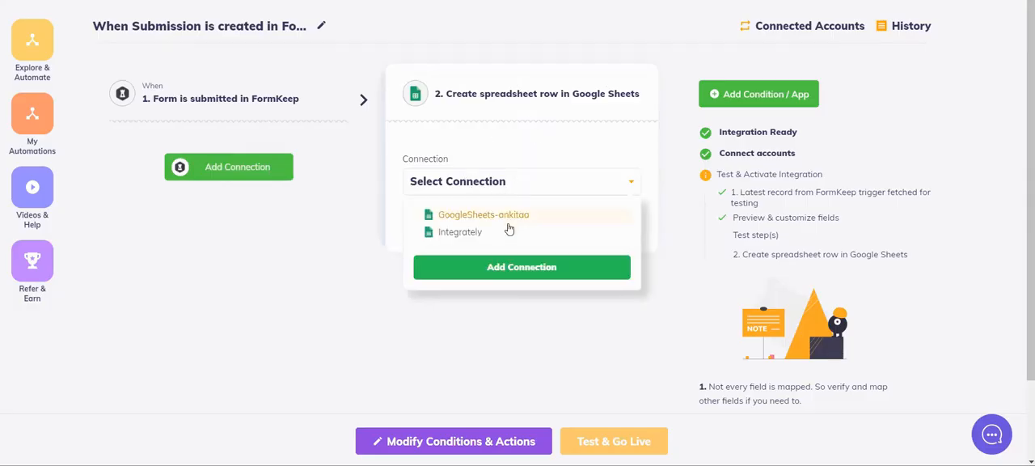
left_click(510, 237)
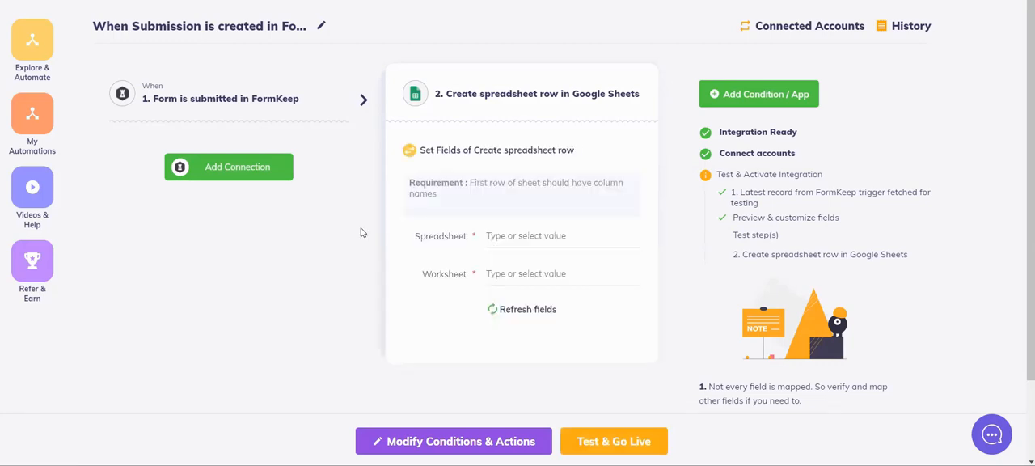
left_click(249, 166)
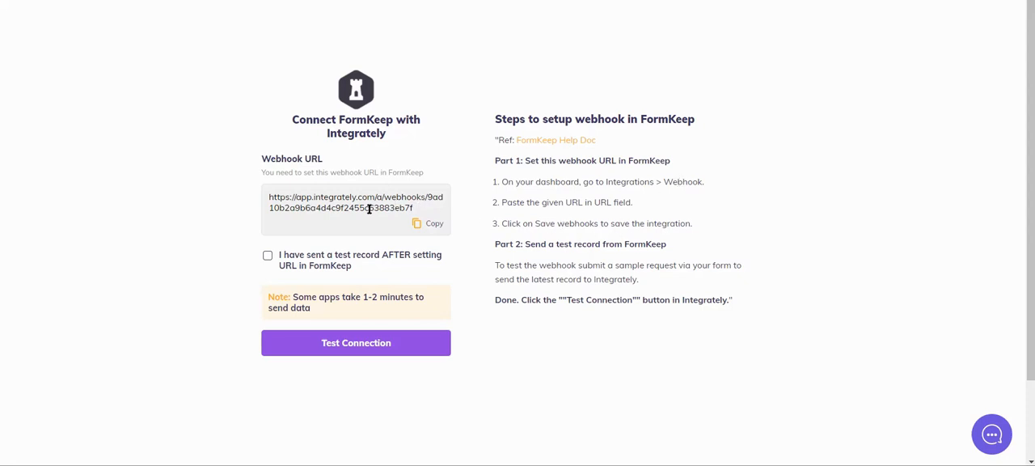
Copy the Integrately webhook URL and save it as the first webhook URL in the Accessories Order Form's webhook integration in FormKeep.
left_click(427, 226)
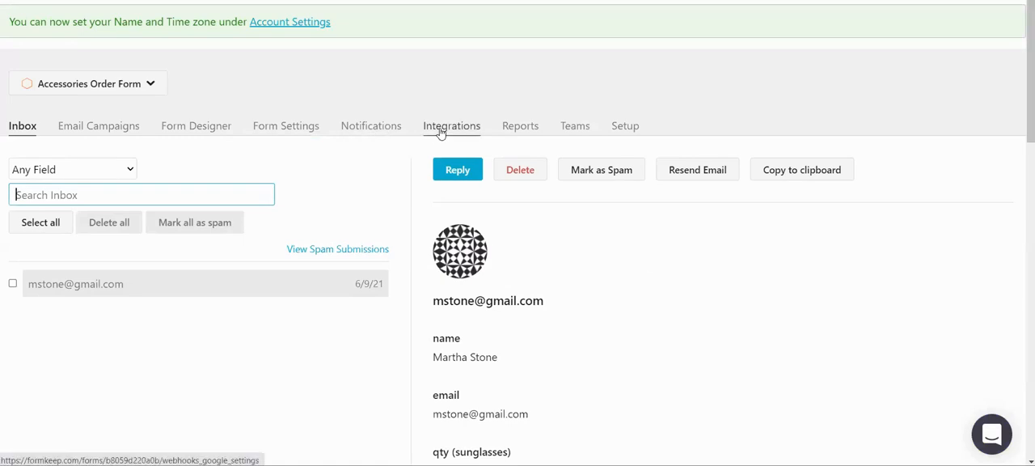
left_click(440, 130)
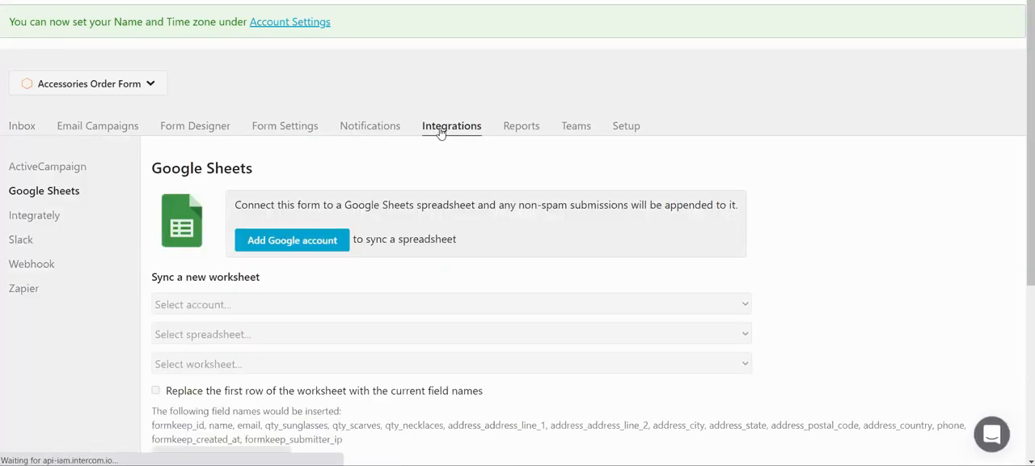
left_click(42, 269)
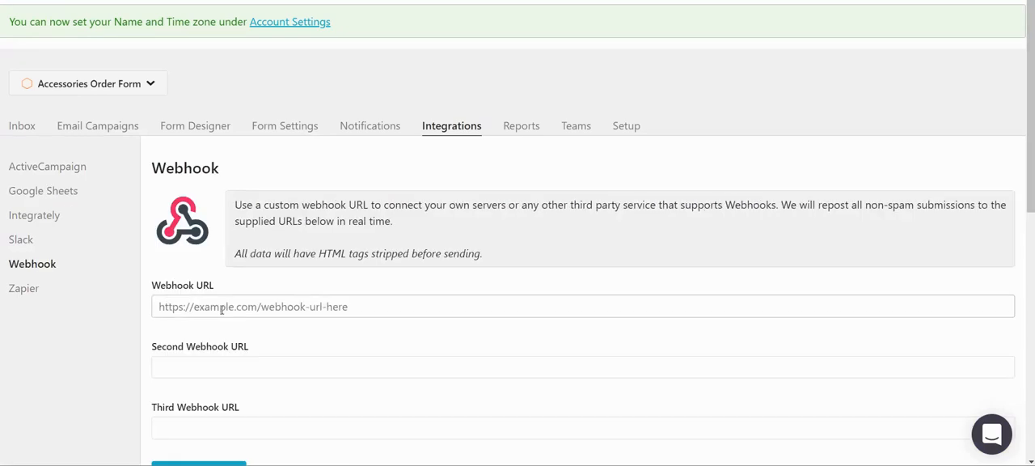
left_click(229, 308)
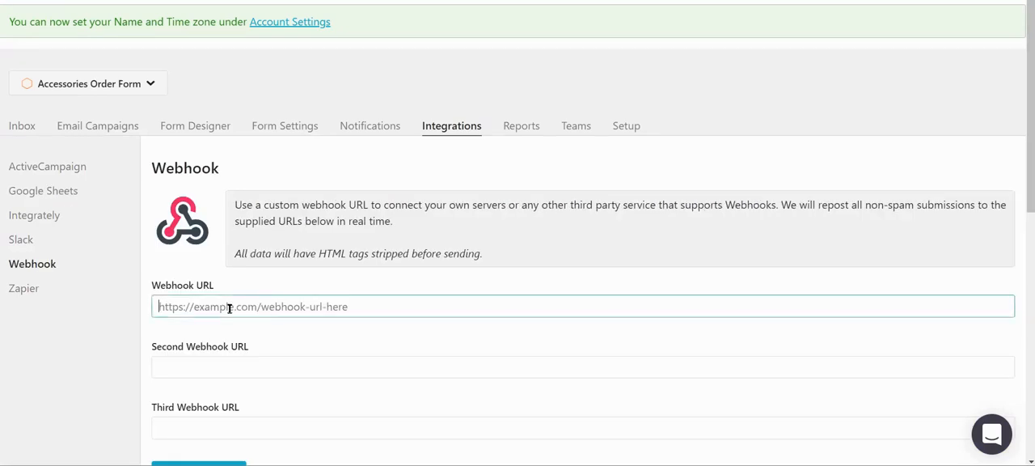
key("ctrl+v")
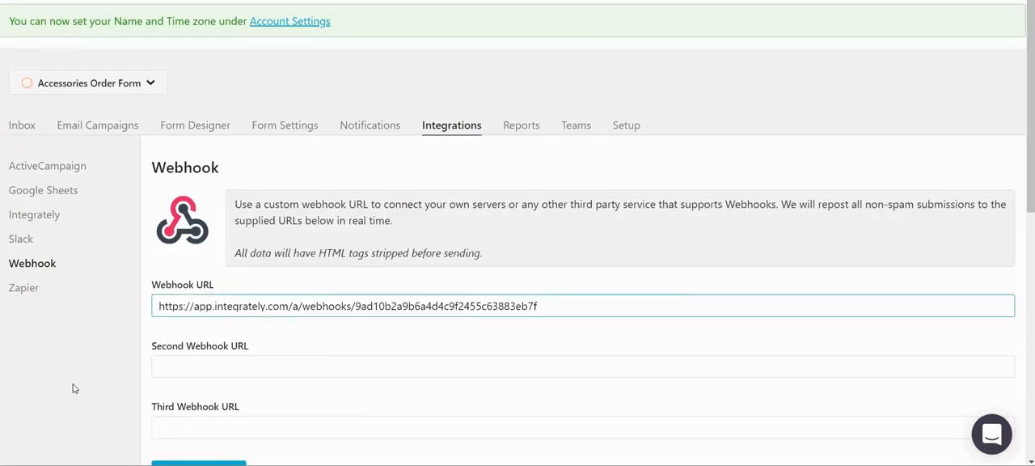
scroll(73, 388, "down", 1)
left_click(173, 421)
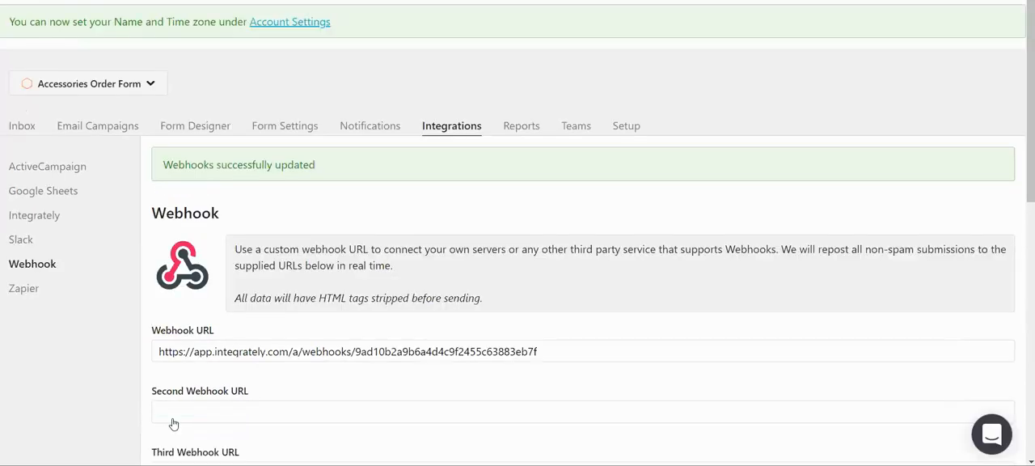
Copy the Accessories Order Form's share URL from its setup page and open the form in a new browser tab.
key("ctrl+shift+Tab")
left_click(628, 127)
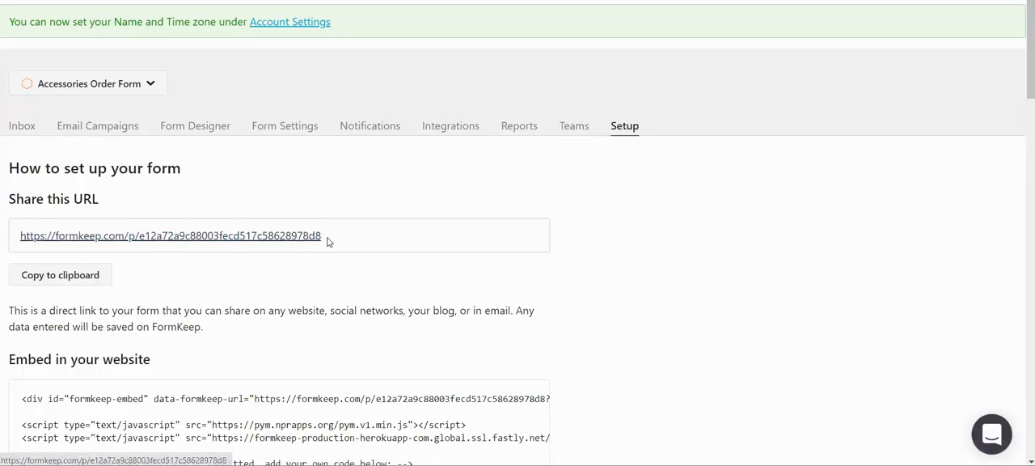
left_click(68, 274)
key("ctrl+t")
key("ctrl+v")
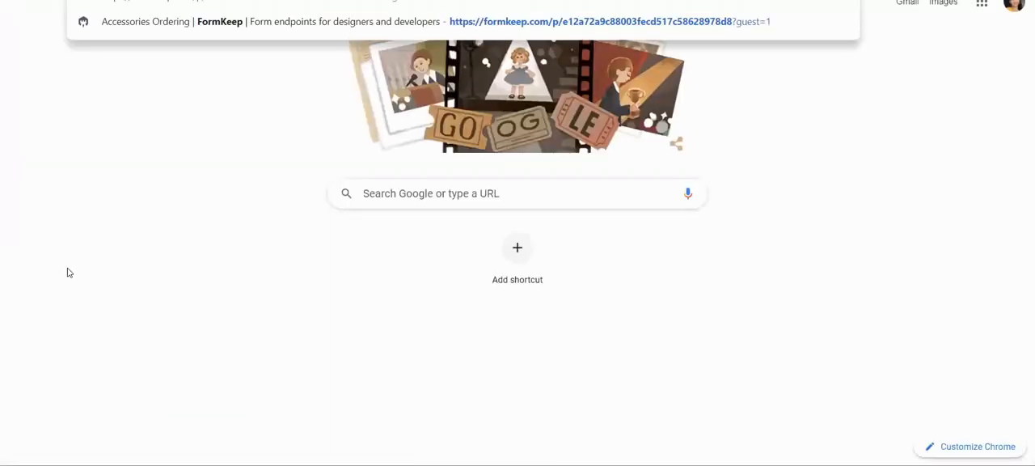
key("Return")
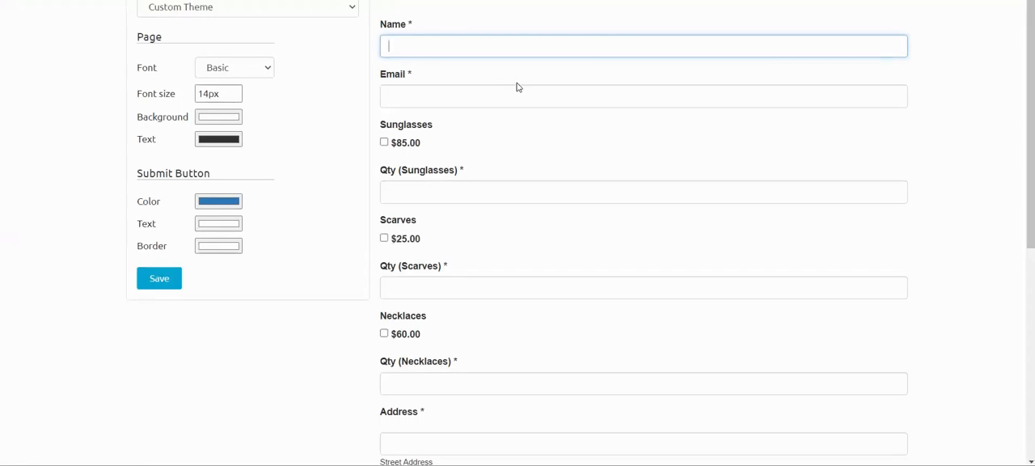
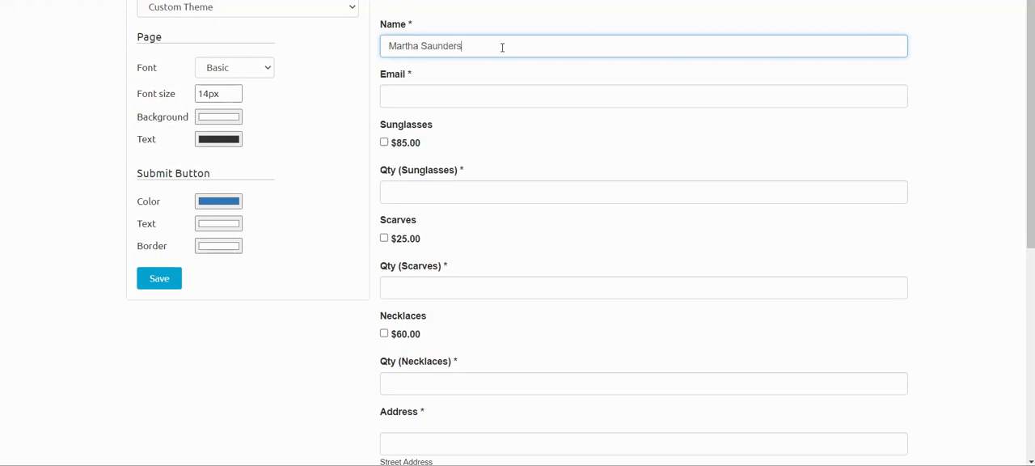
Fill in the customer's full name and e-mail address in the order form.
left_click(496, 98)
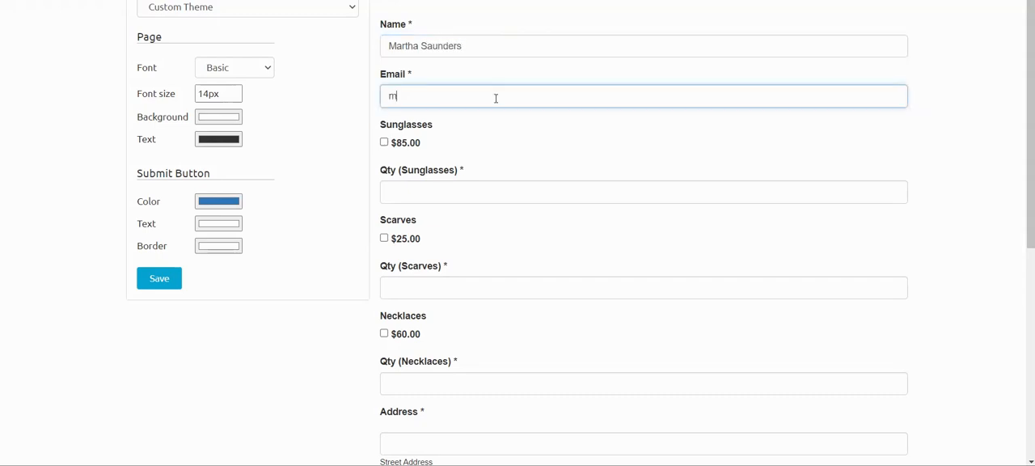
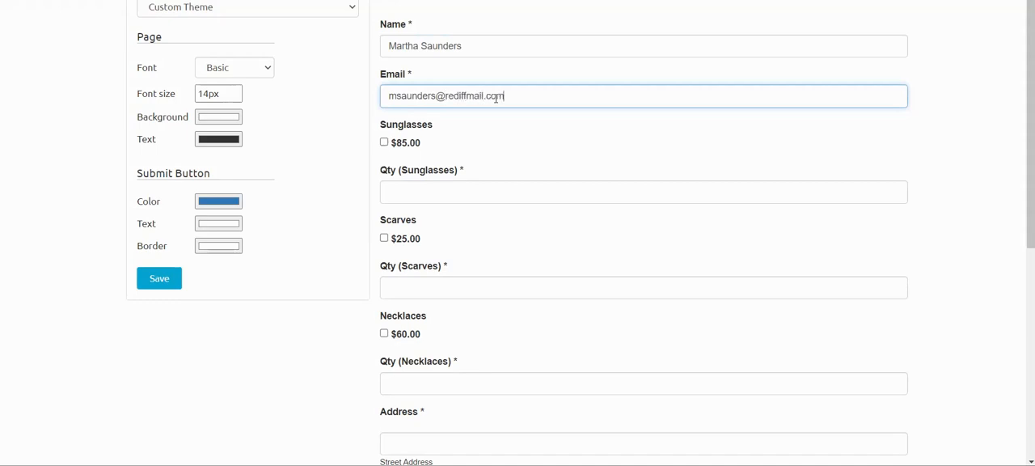
Set the order quantities to 2 sunglasses, 3 scarves and 2 necklaces.
left_click(415, 193)
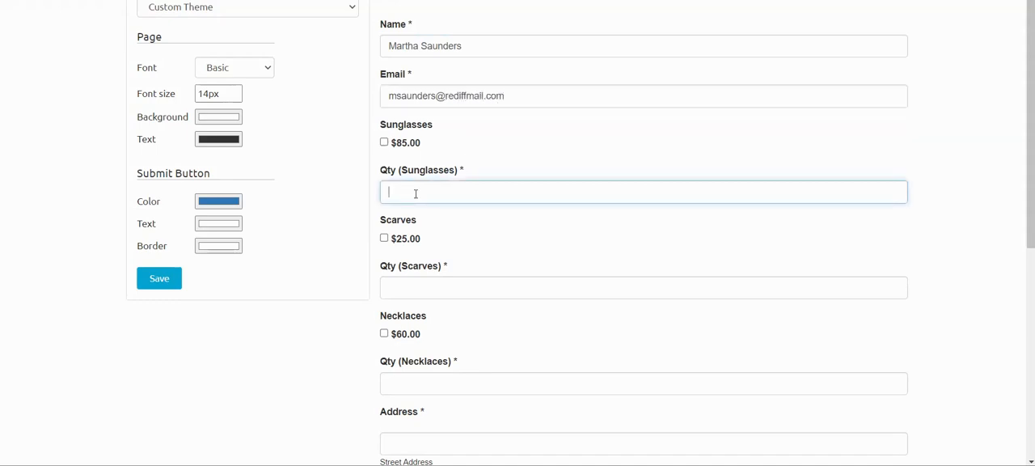
left_click(420, 287)
type("3")
left_click(434, 375)
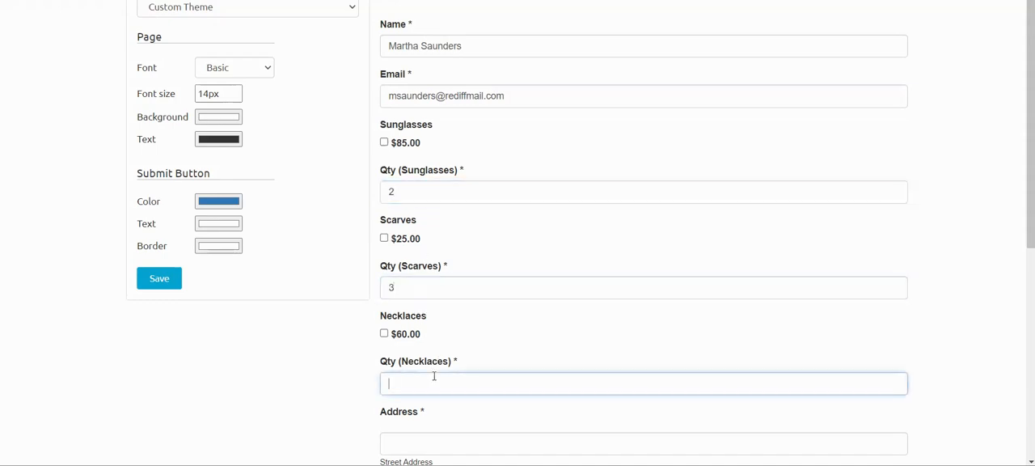
left_click(325, 370)
Fill in the customer's street address and second address line.
scroll(325, 370, "down", 2)
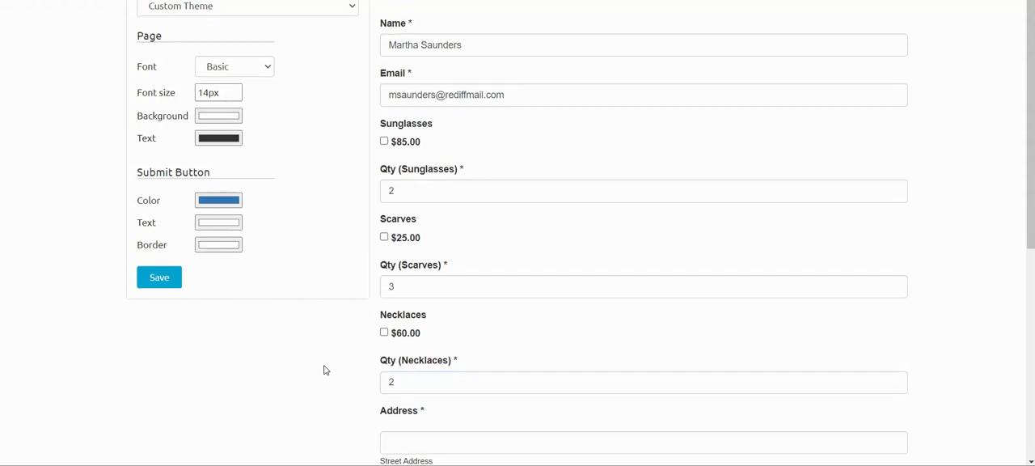
left_click(422, 312)
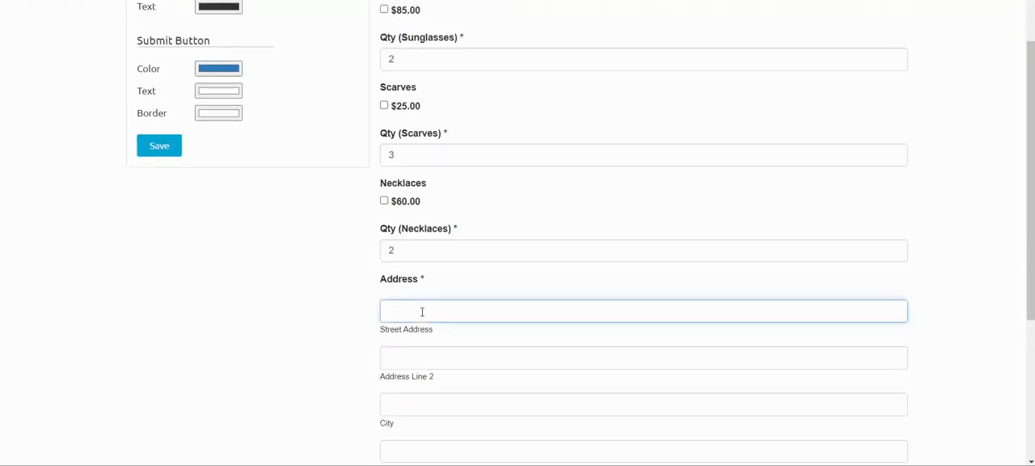
left_click(432, 357)
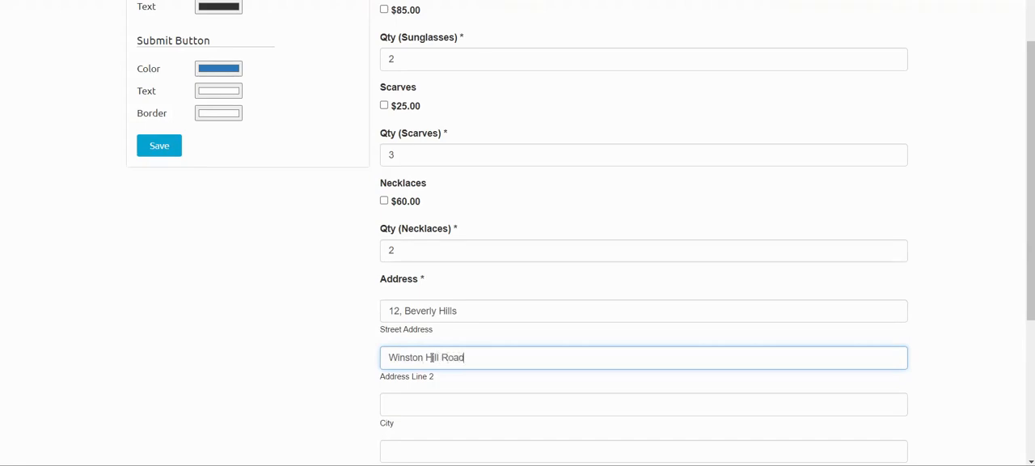
Fill in the city and the state or region of the customer's address.
left_click(432, 405)
scroll(432, 404, "down", 2)
type("R")
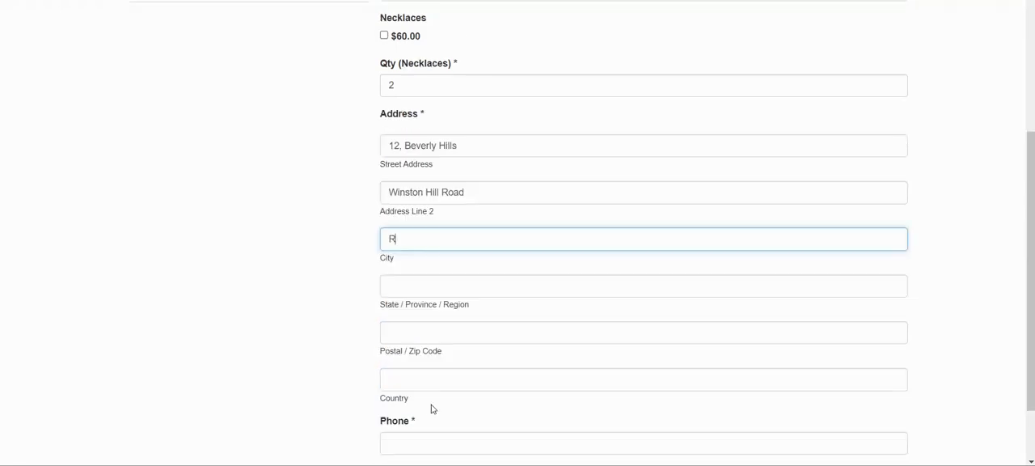
type("aleigh")
left_click(436, 299)
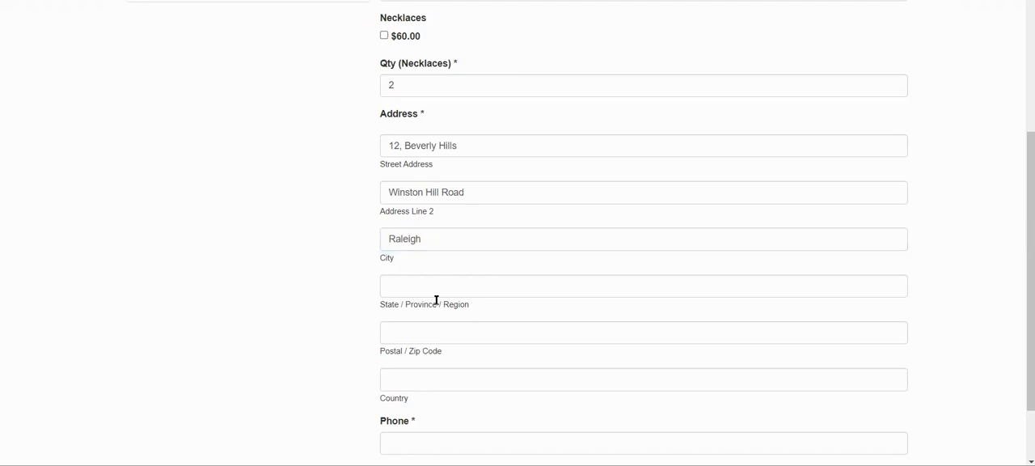
left_click(434, 295)
type("Nor")
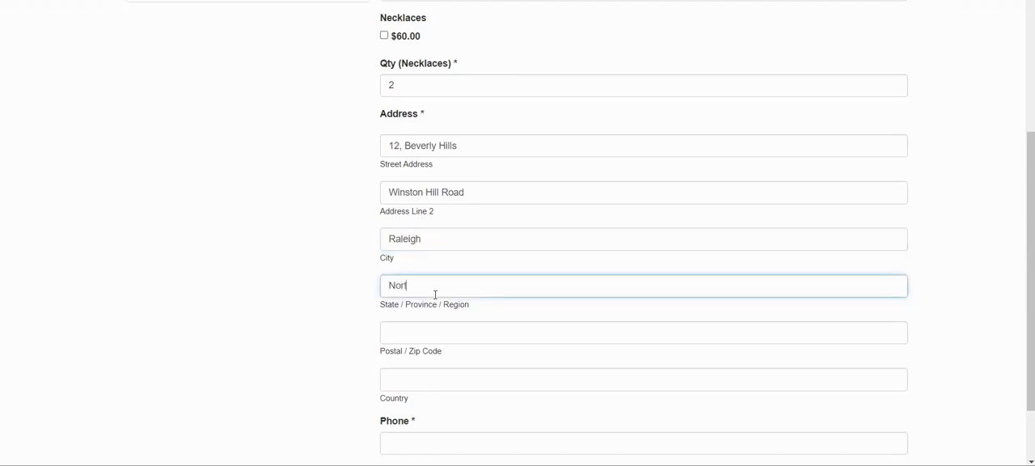
type("th Carolina")
Fill in the postal code and country of the customer's address.
left_click(429, 333)
type("27513")
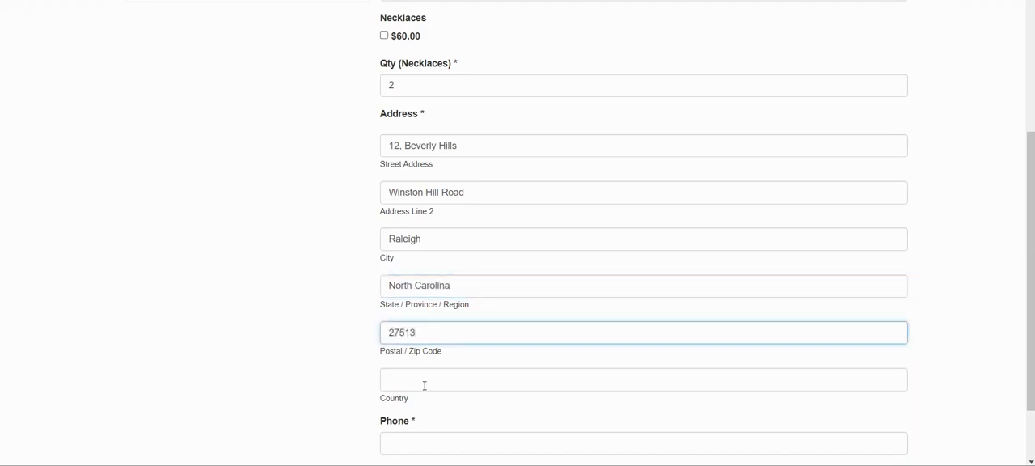
left_click(421, 380)
type("USA")
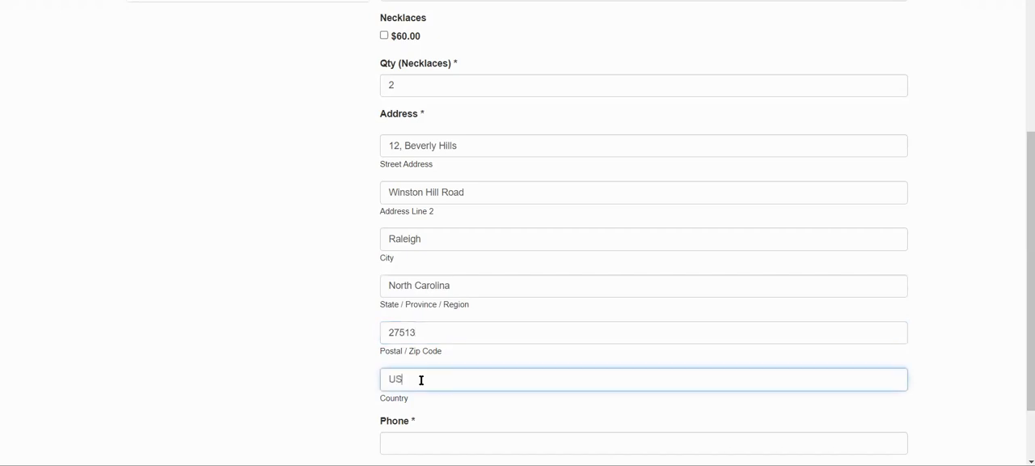
left_click(291, 371)
Fill in the customer's phone number and place the test order.
scroll(289, 369, "down", 2)
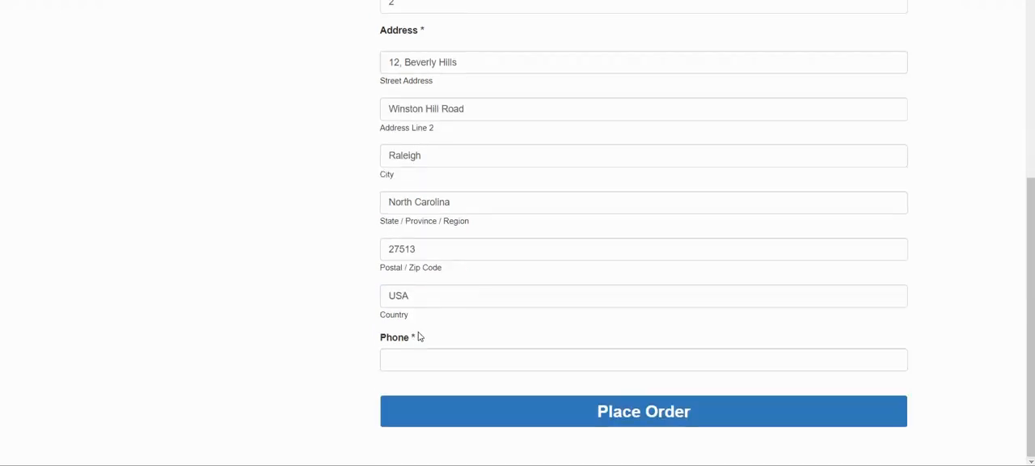
left_click(426, 358)
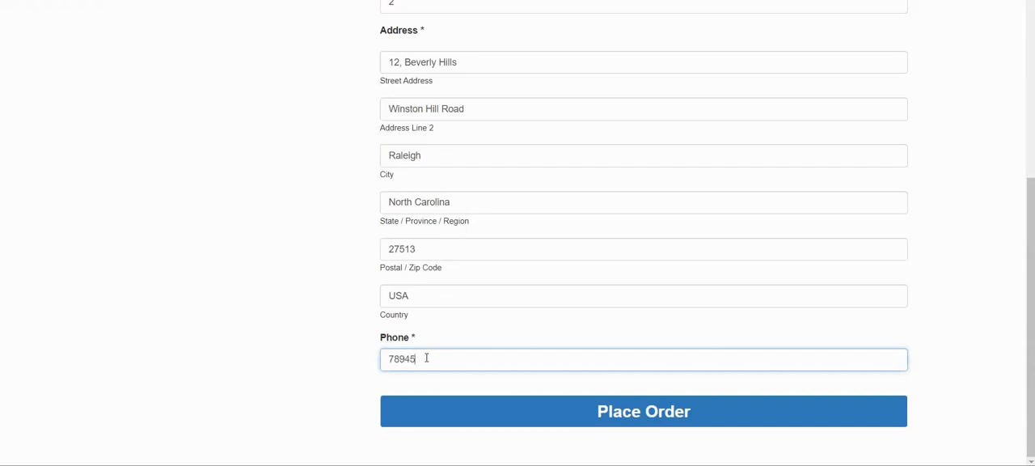
left_click(613, 414)
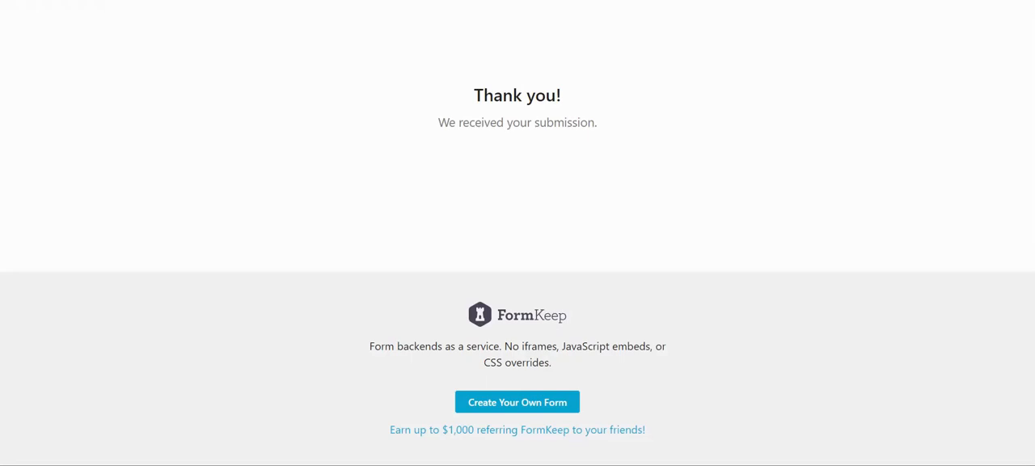
Return to the Integrately webhook setup, confirm that a test record has been sent, and test the FormKeep connection.
left_click(130, 1)
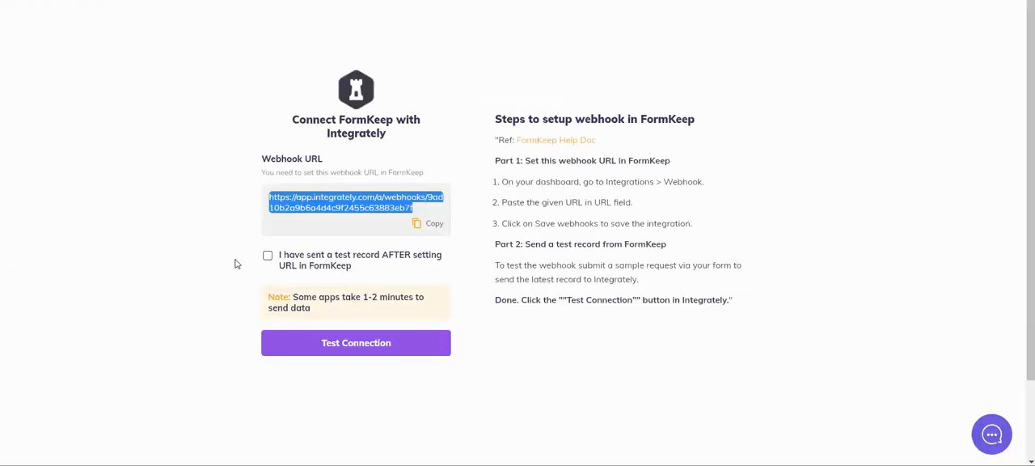
left_click(268, 257)
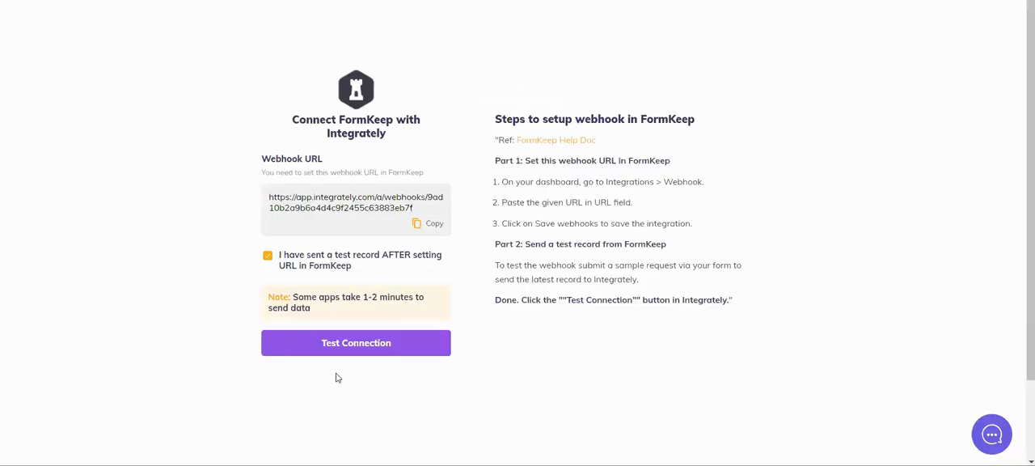
left_click(404, 344)
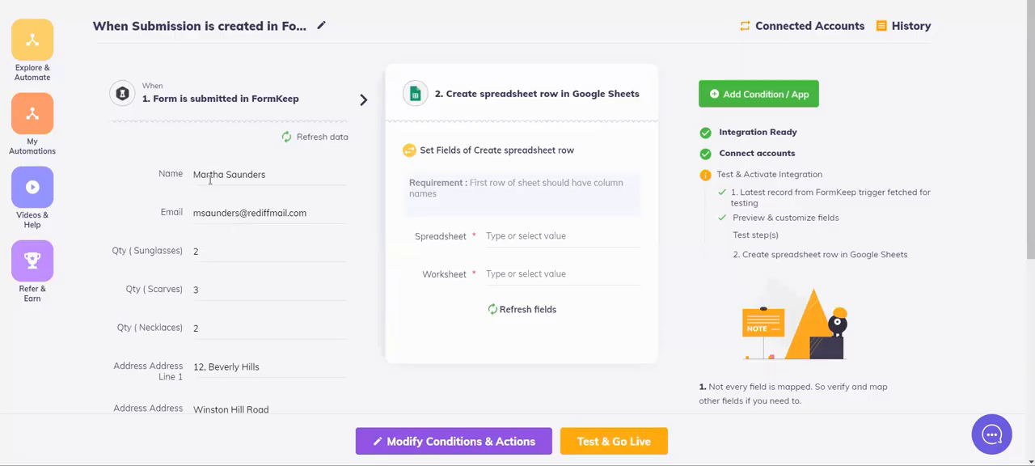
Choose the Accessories orders spreadsheet and its Sheet 1 worksheet for the new Google Sheets row.
scroll(224, 334, "down", 2)
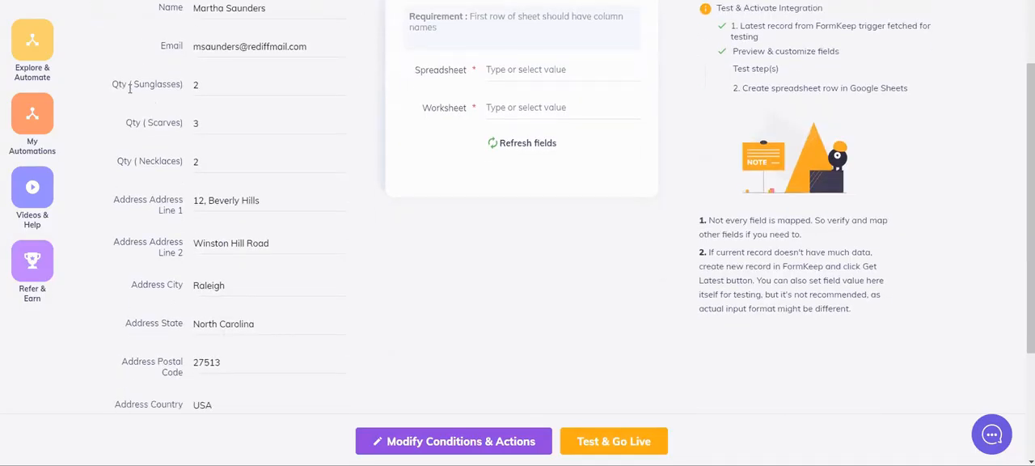
scroll(134, 224, "down", 2)
scroll(134, 225, "up", 4)
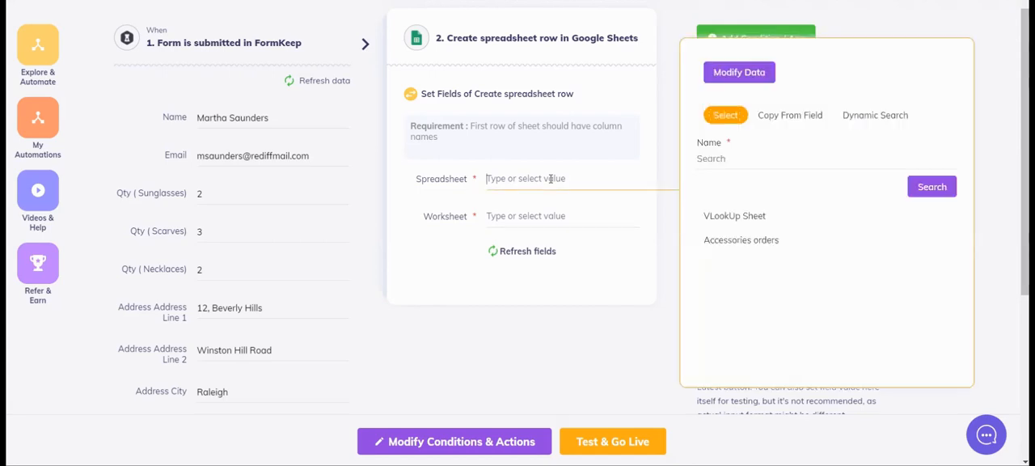
left_click(715, 242)
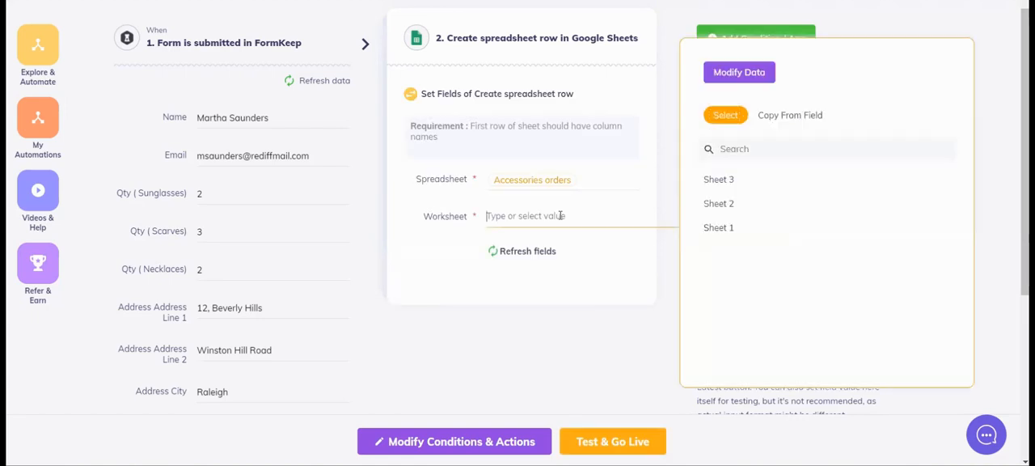
left_click(724, 228)
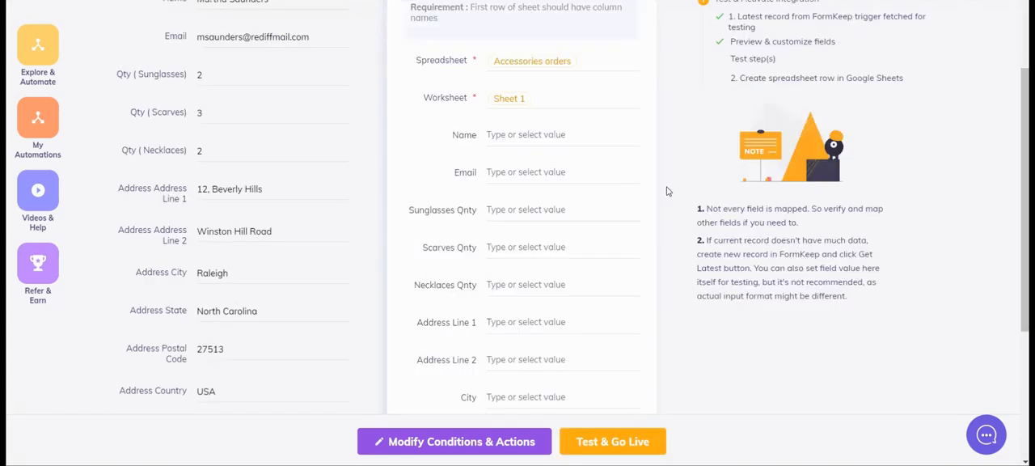
Map the sheet's Name and Email columns to the matching FormKeep submission fields.
scroll(667, 191, "up", 2)
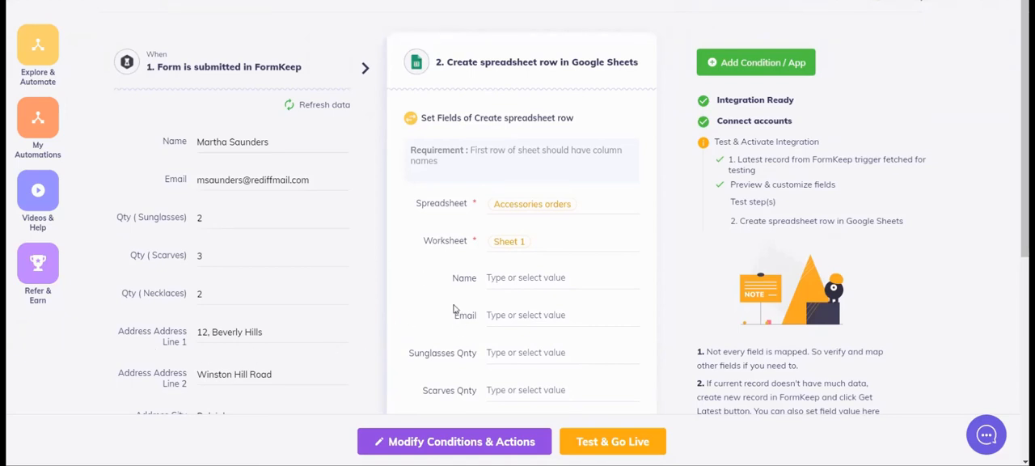
scroll(453, 300, "down", 2)
scroll(183, 70, "up", 2)
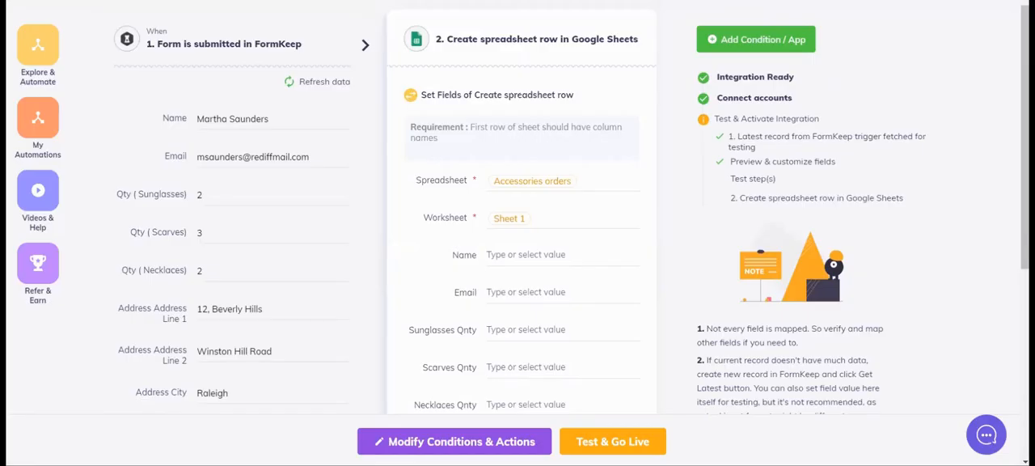
left_click(508, 252)
left_click(733, 212)
left_click(557, 293)
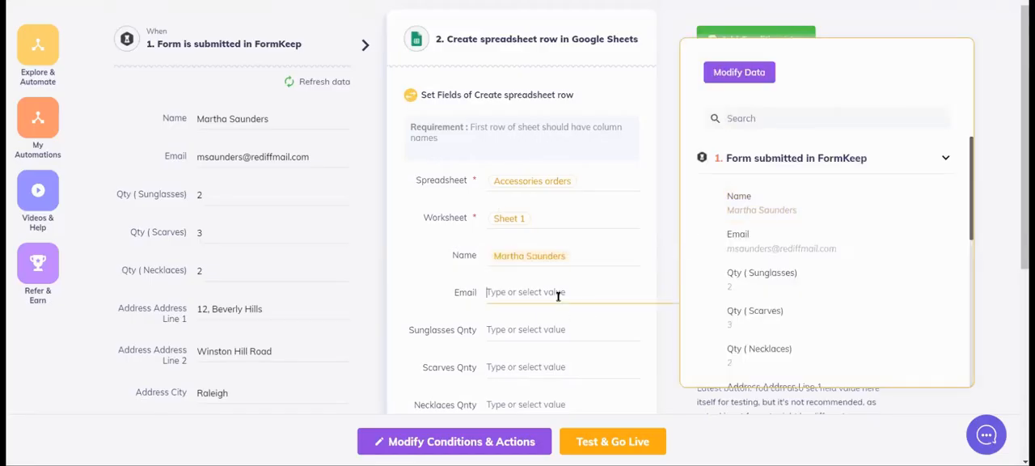
left_click(767, 252)
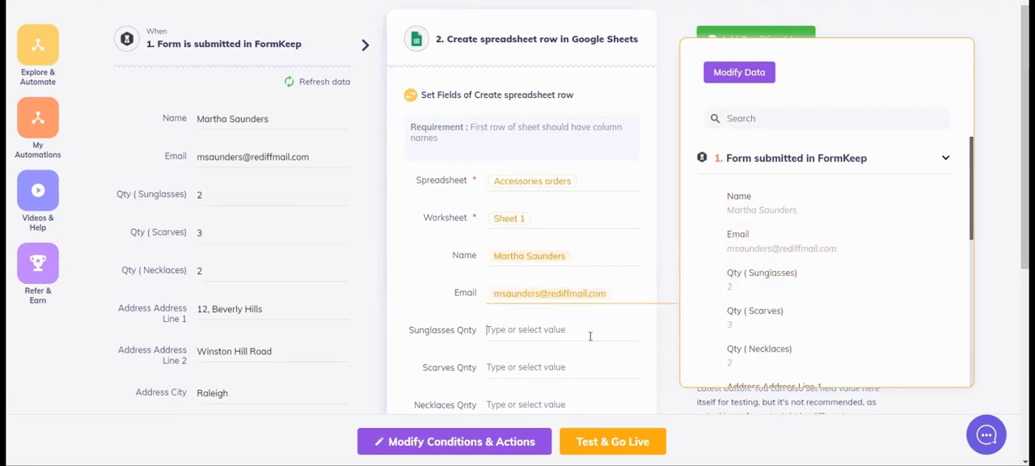
Map the Sunglasses, Scarves and Necklaces Qnty columns to their corresponding FormKeep quantity fields.
left_click(755, 275)
left_click(539, 371)
left_click(746, 317)
left_click(540, 407)
left_click(749, 360)
Map Address Line 1 and Address Line 2 to the matching FormKeep address fields, searching for "add".
scroll(544, 346, "down", 2)
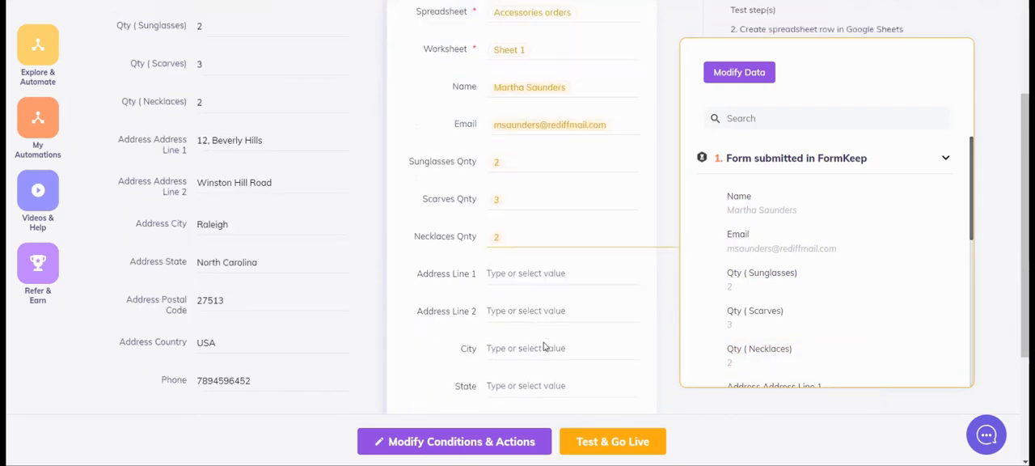
left_click(541, 272)
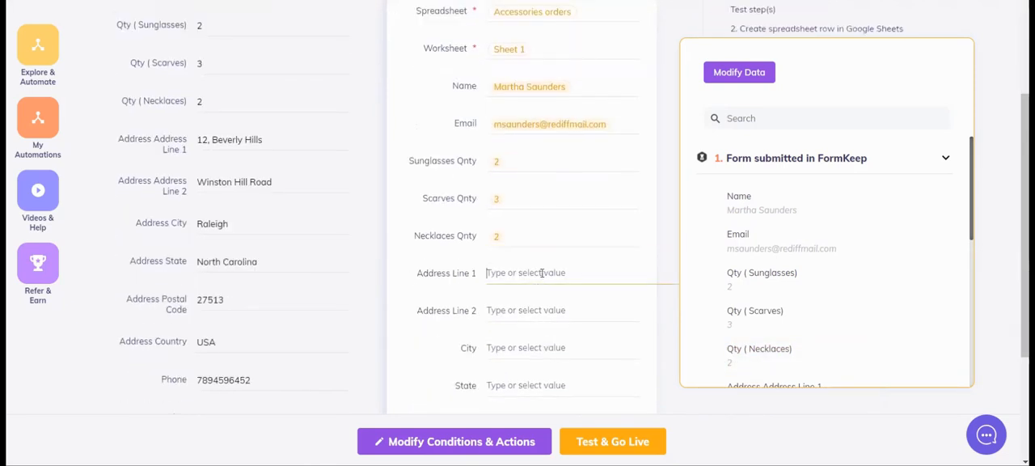
left_click(770, 123)
type("add")
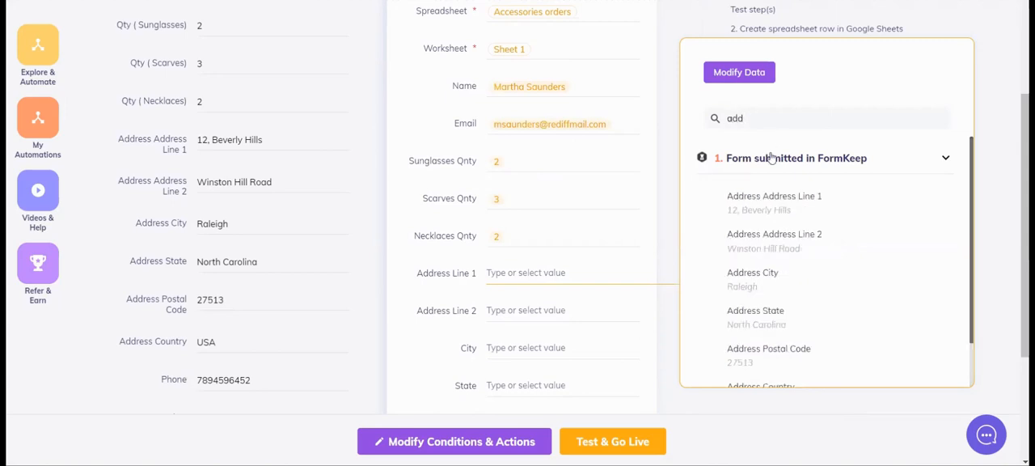
left_click(771, 196)
left_click(556, 312)
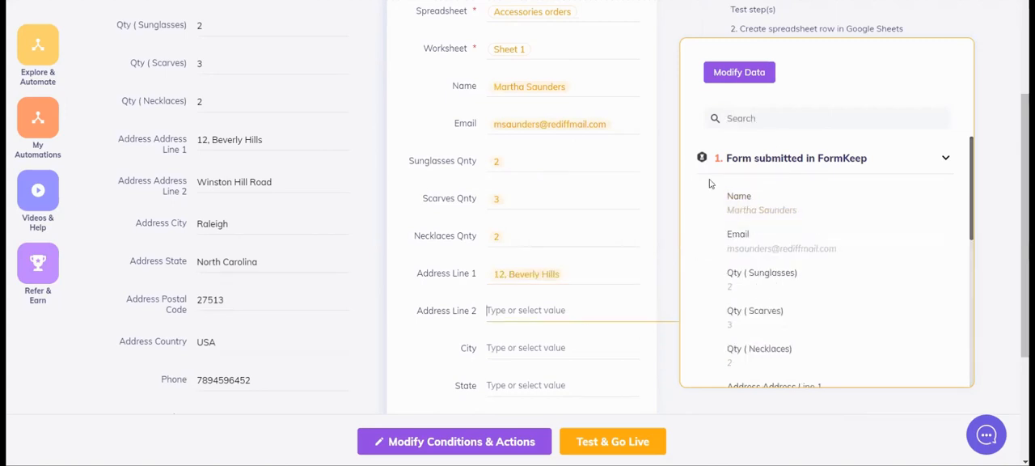
type("add")
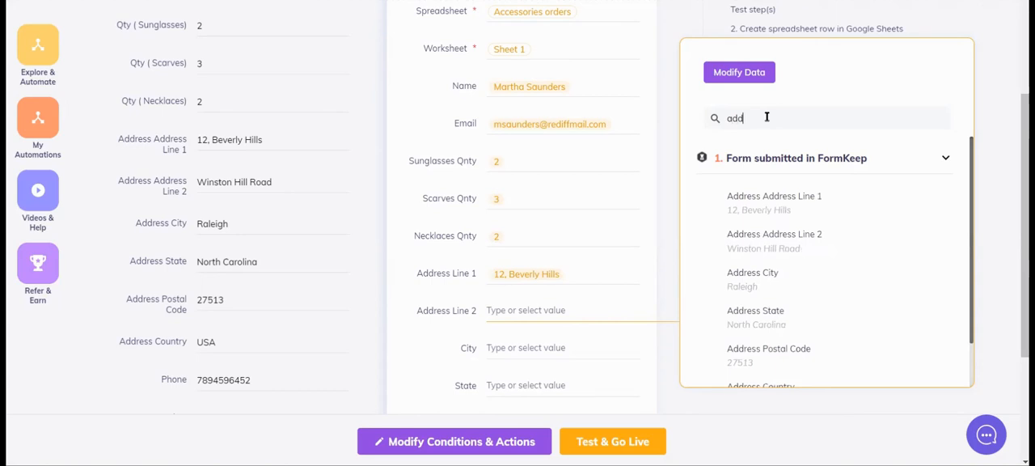
left_click(768, 236)
Map the City and State columns to FormKeep's Address City and Address State, searching for "cit" and "sta".
scroll(587, 300, "down", 3)
left_click(547, 186)
left_click(742, 110)
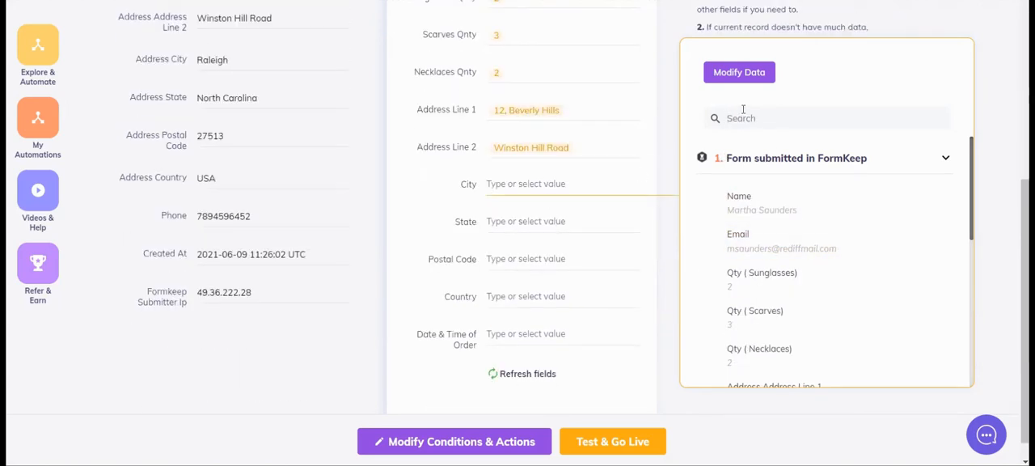
type("cit")
left_click(746, 203)
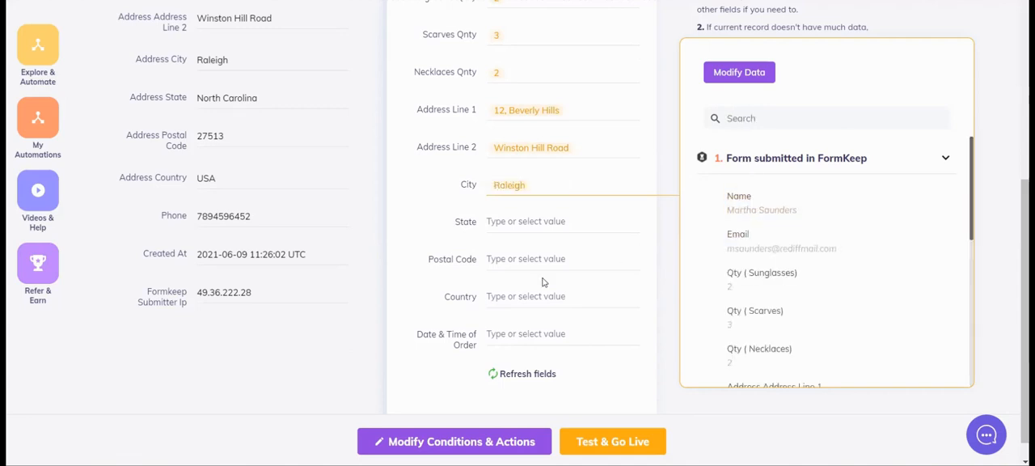
left_click(527, 231)
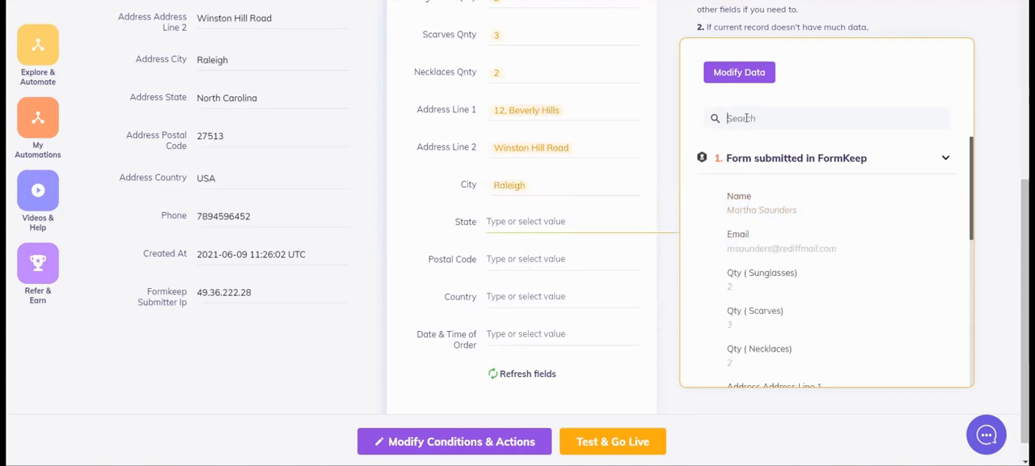
type("sta")
left_click(755, 202)
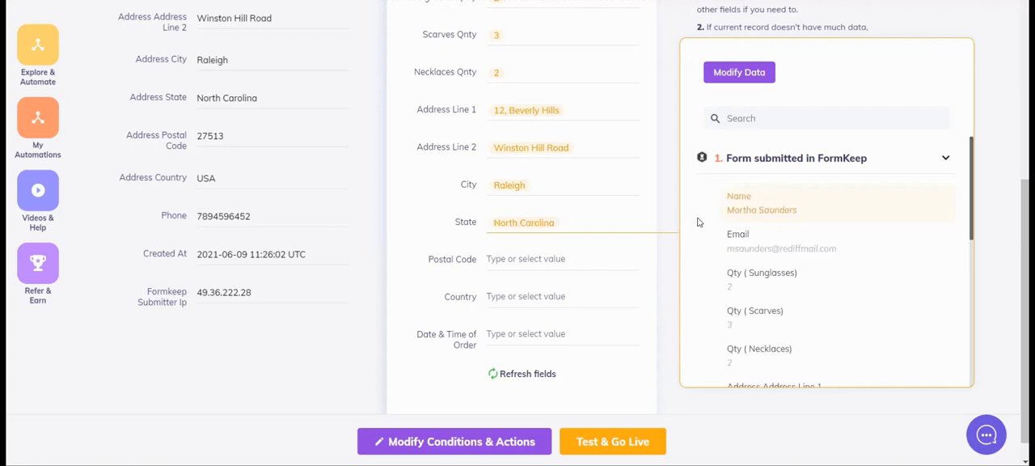
Map Postal Code to Address Postal Code and Country to Address Country, searching for "co" and "cou".
type("co")
left_click(766, 203)
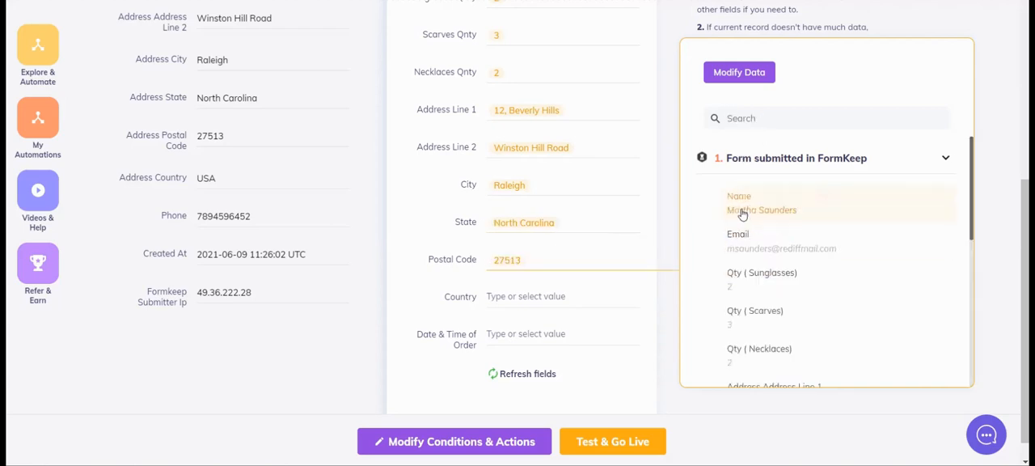
left_click(553, 293)
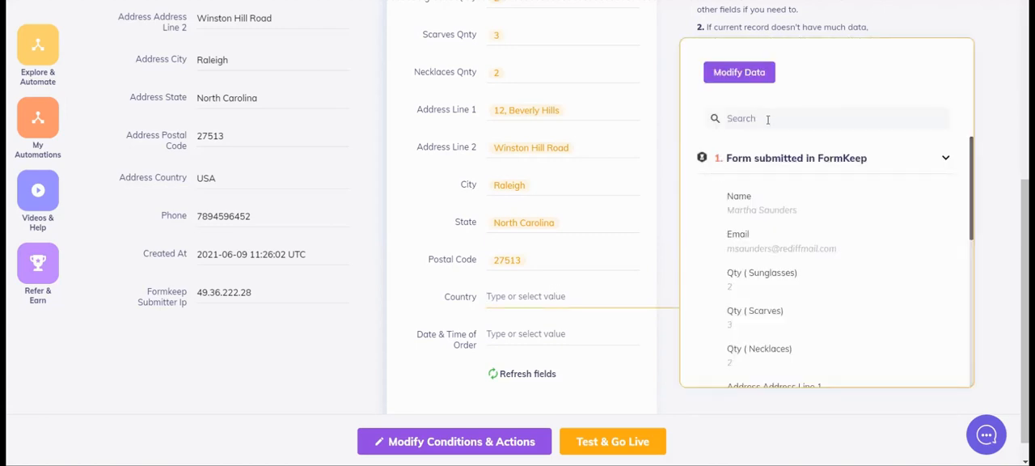
type("cou")
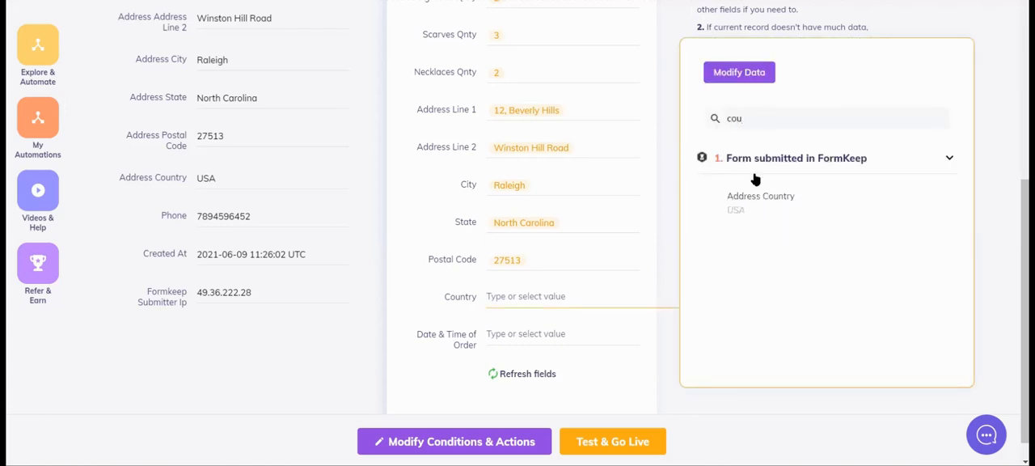
left_click(750, 198)
Map the Date & Time of Order column to FormKeep's Created At field.
left_click(530, 354)
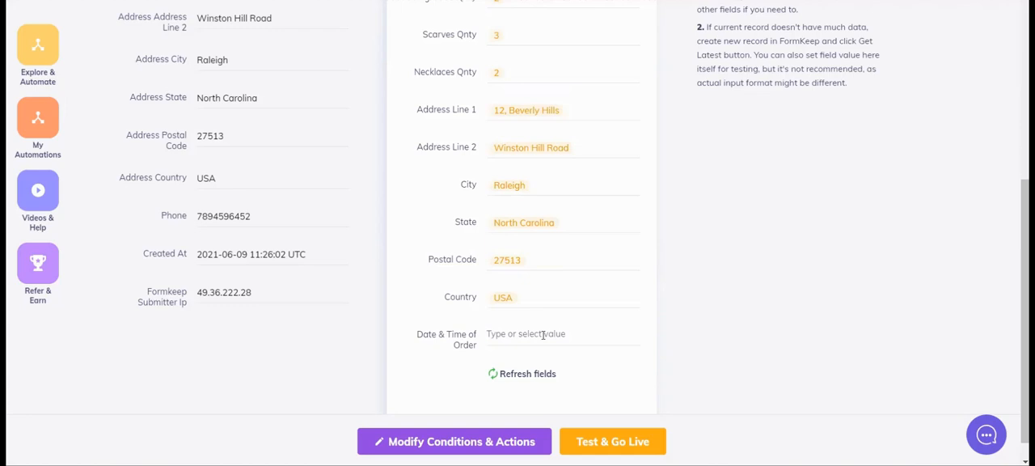
left_click(542, 334)
scroll(781, 321, "down", 5)
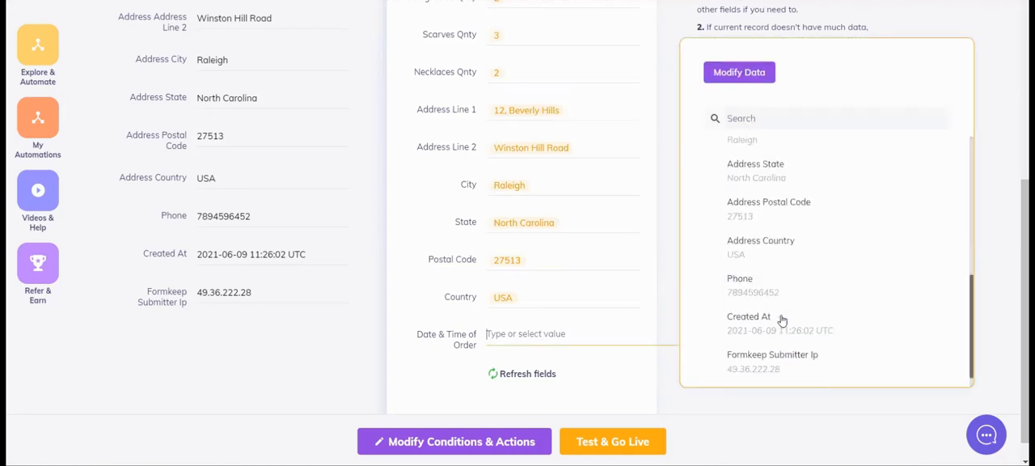
left_click(757, 321)
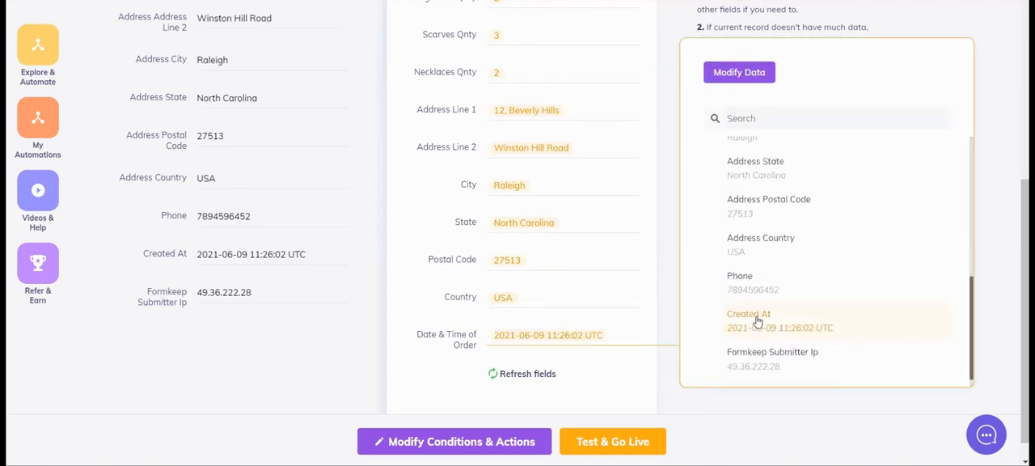
left_click(663, 301)
Review the completed field mapping, then test the automation and take it live.
scroll(663, 302, "up", 4)
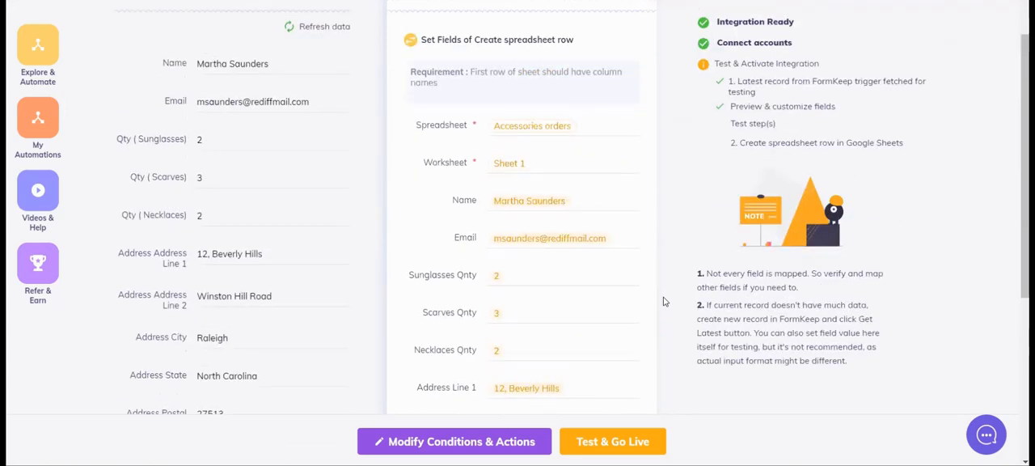
scroll(667, 323, "down", 2)
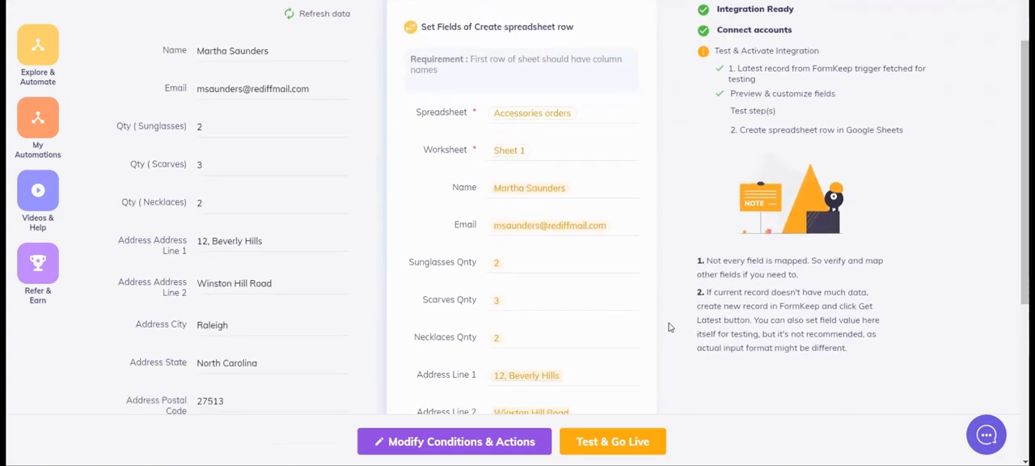
scroll(669, 327, "down", 2)
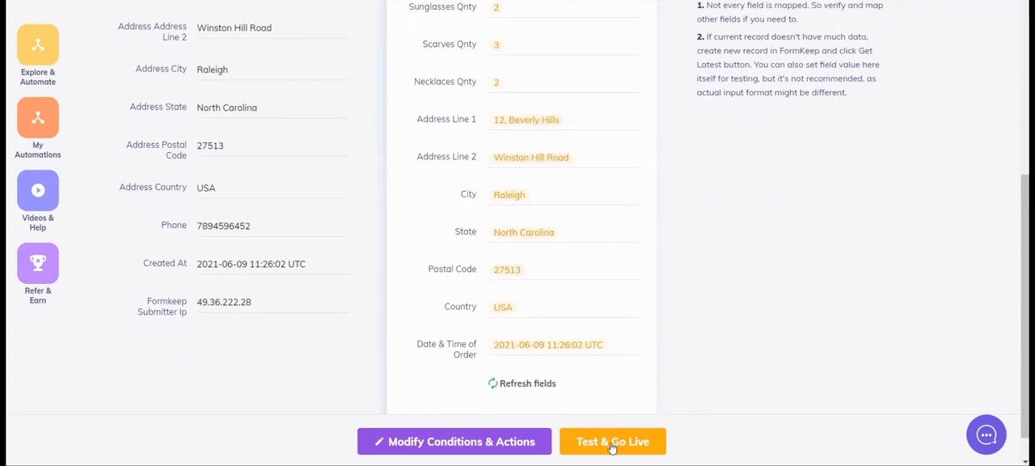
left_click(612, 444)
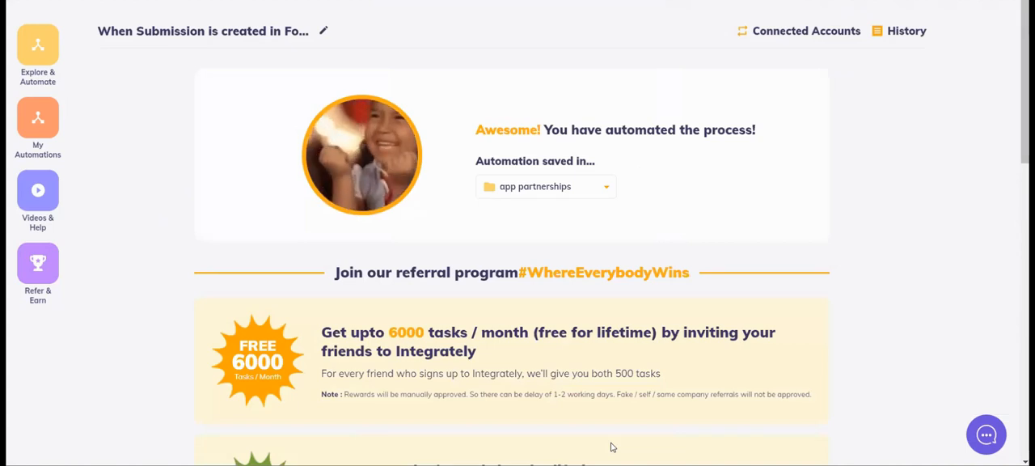